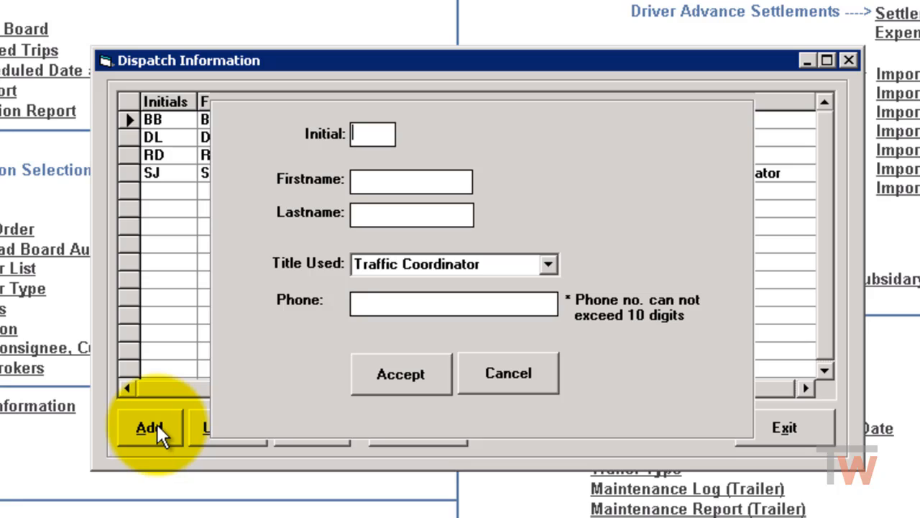
# - Enter the initials RL and the first and last name for the new dispatcher record
pyautogui.write('RL')
pyautogui.press('Tab')
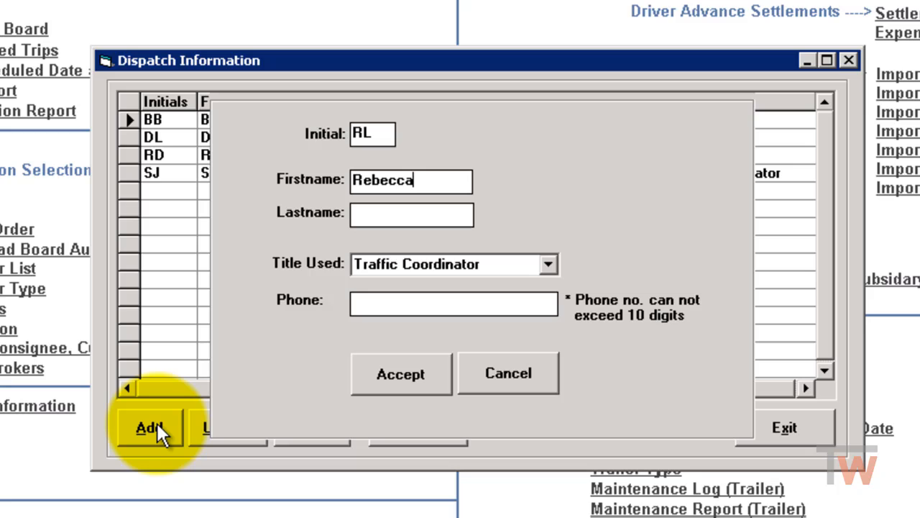
pyautogui.press('Tab')
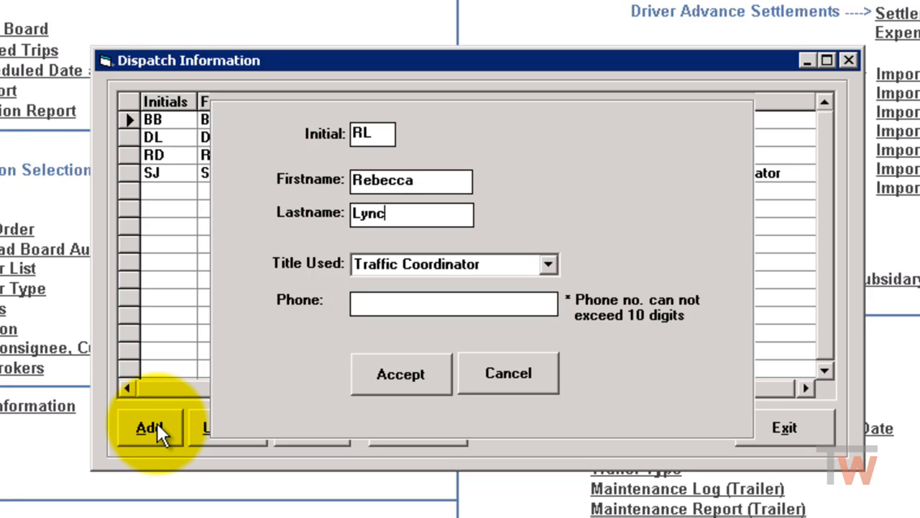
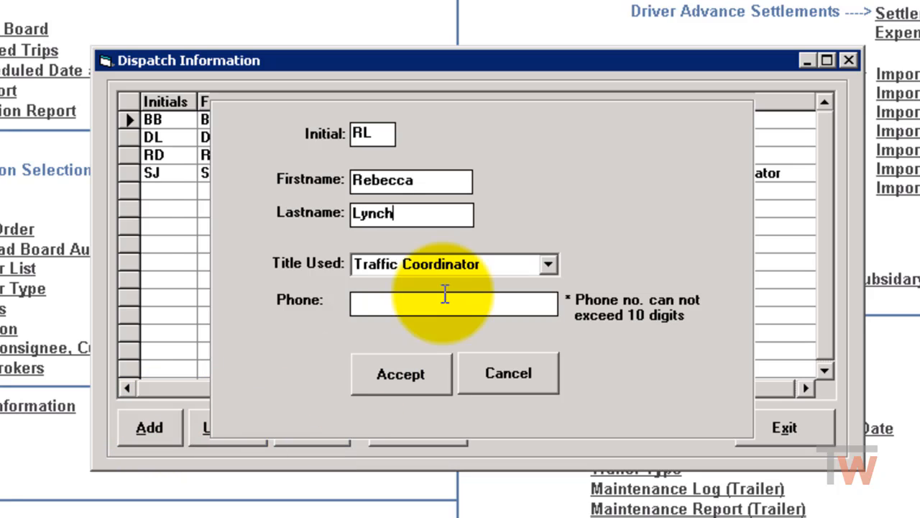
# - Set the title used to Dispatcher, fill in the phone number and accept the new record
pyautogui.click(548, 264)
pyautogui.click(490, 306)
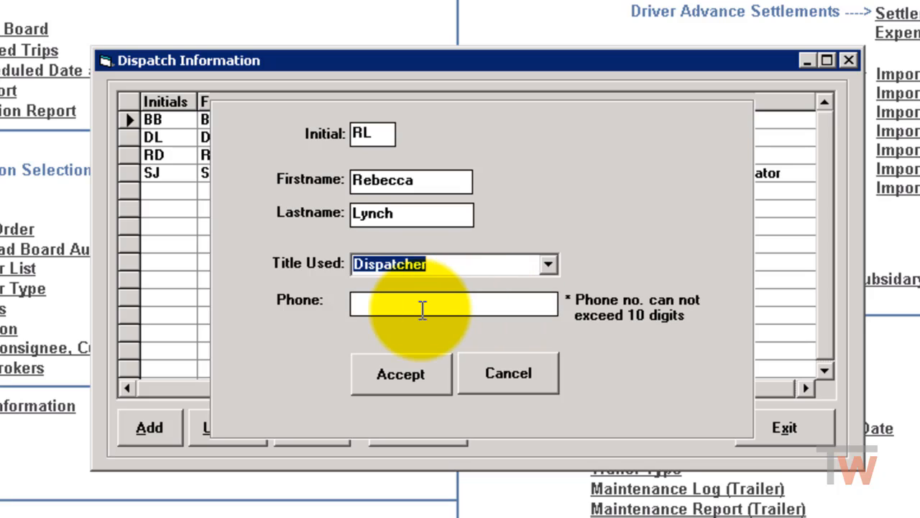
pyautogui.click(422, 309)
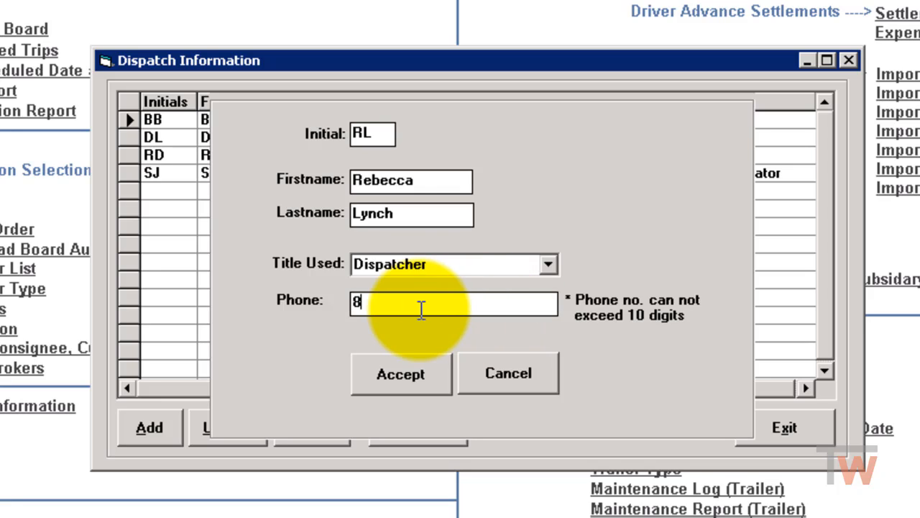
pyautogui.click(417, 377)
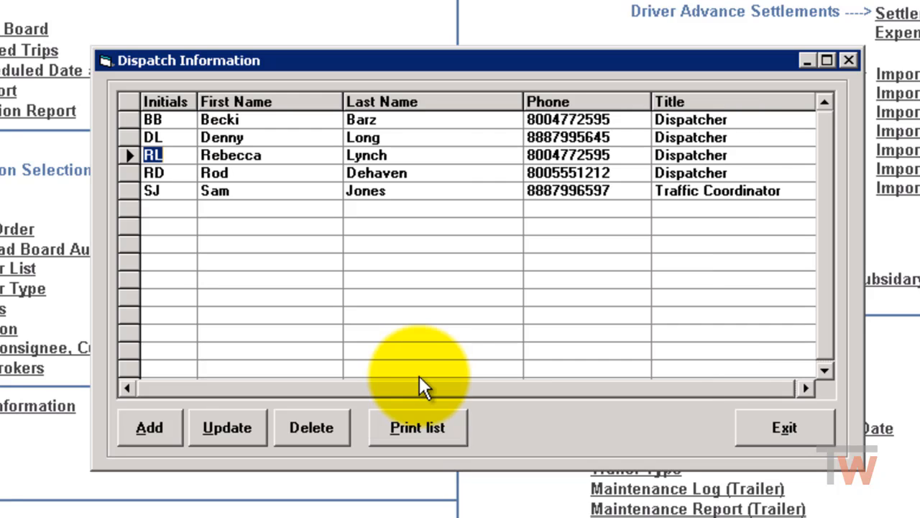
# - Leave the Dispatch module and open the Chart of Account Setup in General Ledger
pyautogui.click(783, 426)
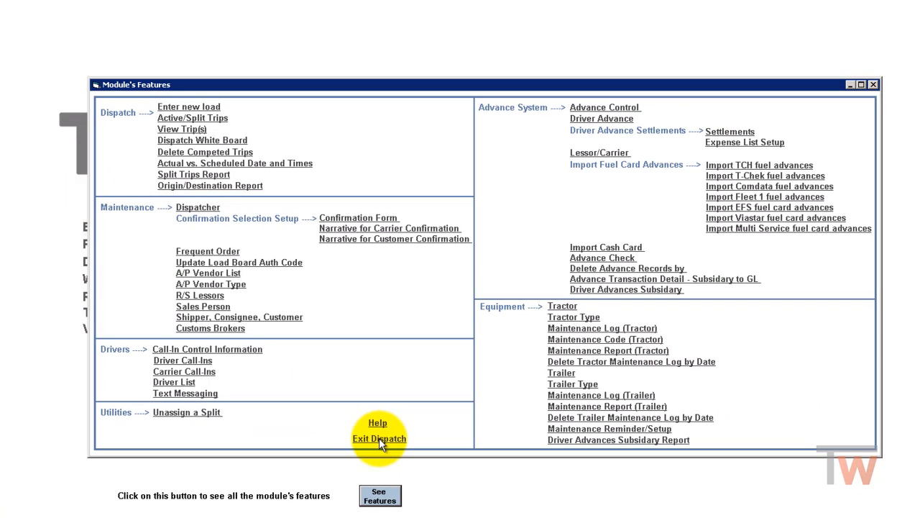
pyautogui.click(379, 438)
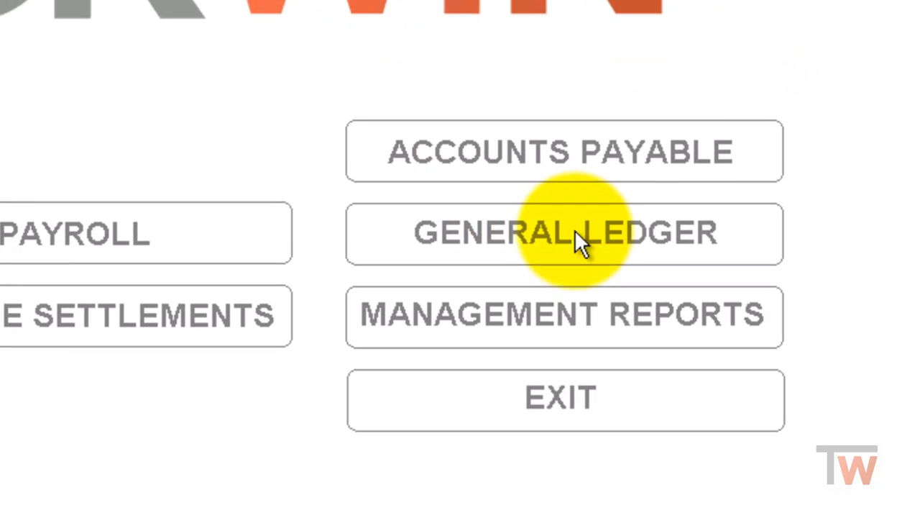
pyautogui.click(577, 231)
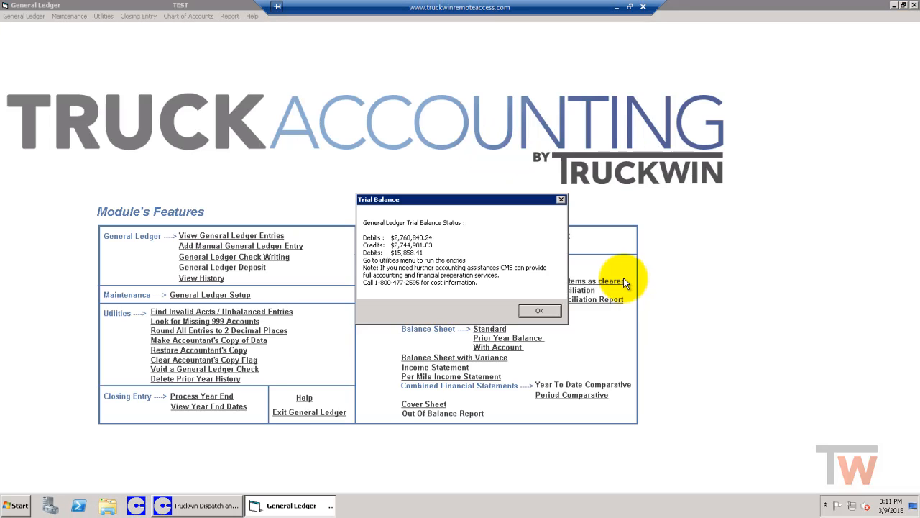
pyautogui.click(539, 310)
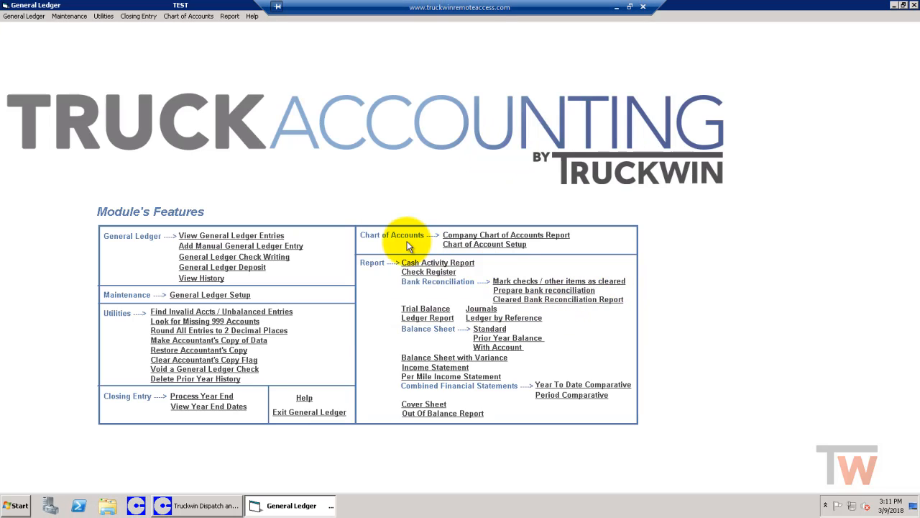
pyautogui.click(484, 244)
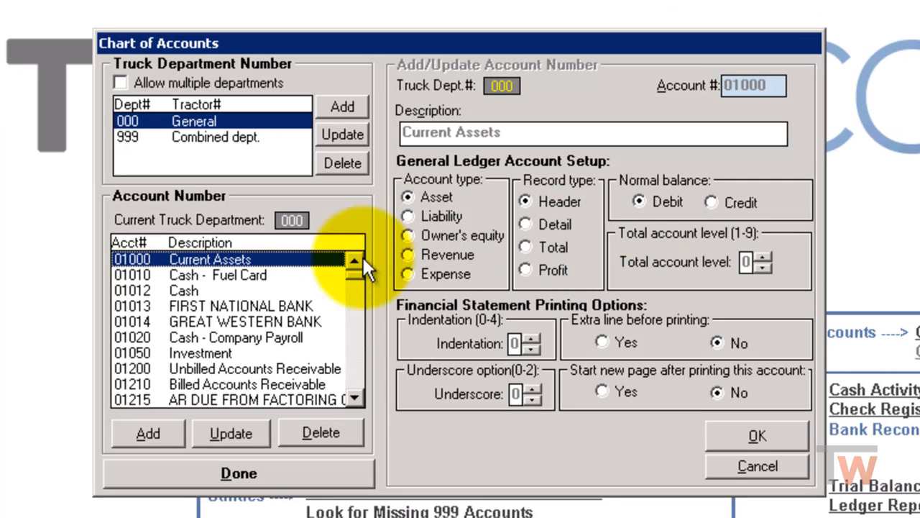
# - Look through the account number list down to the 05000 expense accounts to see which numbers are in use
pyautogui.click(358, 374)
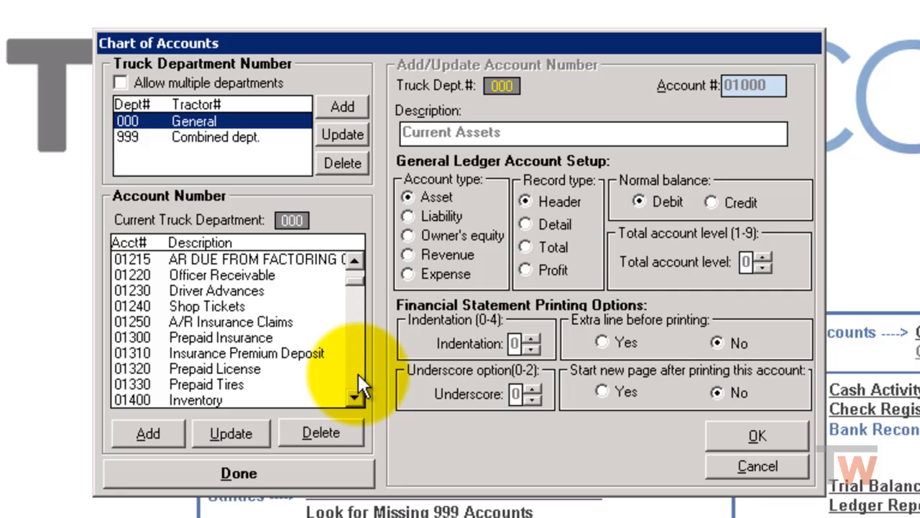
pyautogui.click(358, 374)
pyautogui.click(358, 374)
pyautogui.click(358, 374)
pyautogui.click(358, 374)
pyautogui.click(358, 374)
pyautogui.click(358, 374)
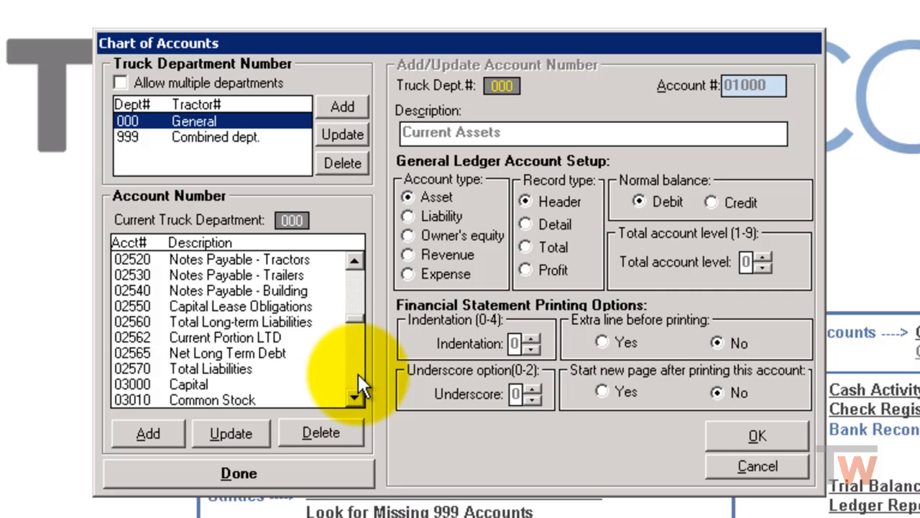
pyautogui.click(358, 374)
pyautogui.click(358, 374)
pyautogui.click(358, 373)
pyautogui.click(358, 296)
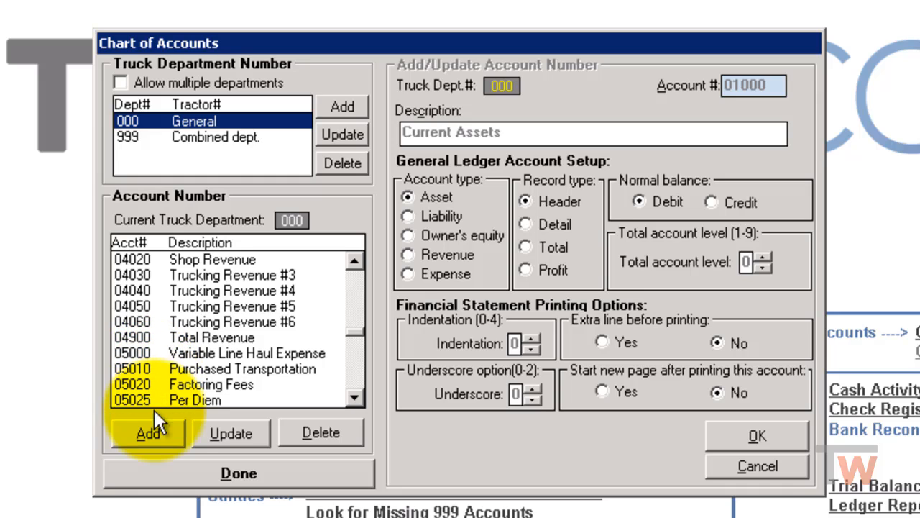
# - Add account 05015 with the description Agent Pay to department 000 as an Expense account
pyautogui.click(148, 433)
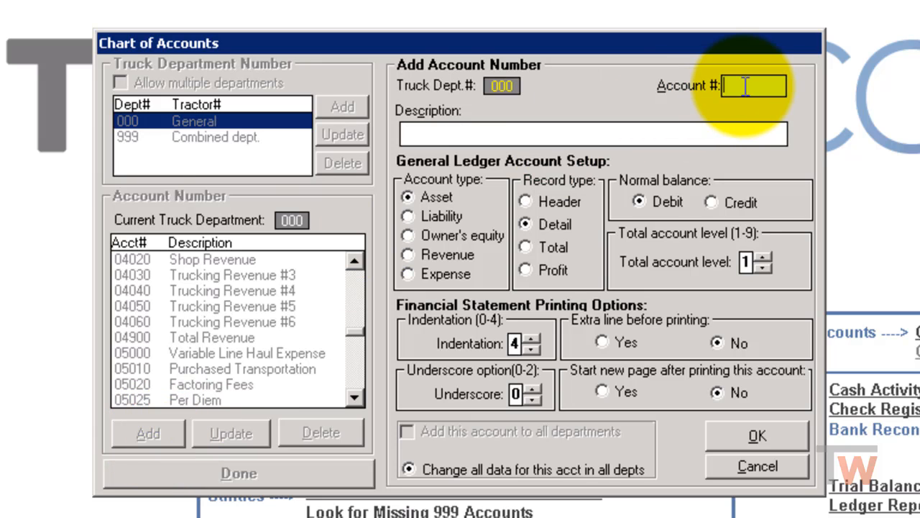
pyautogui.write('05015')
pyautogui.click(596, 133)
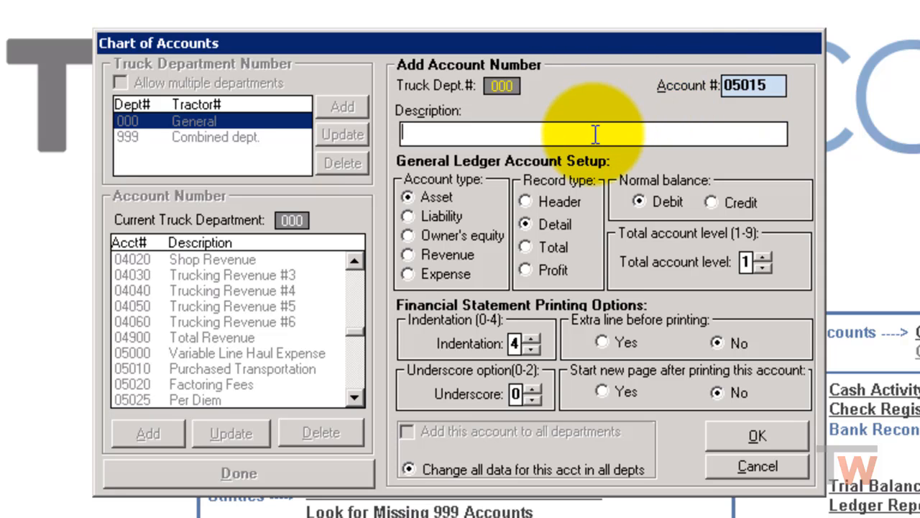
pyautogui.write('Agent Pay')
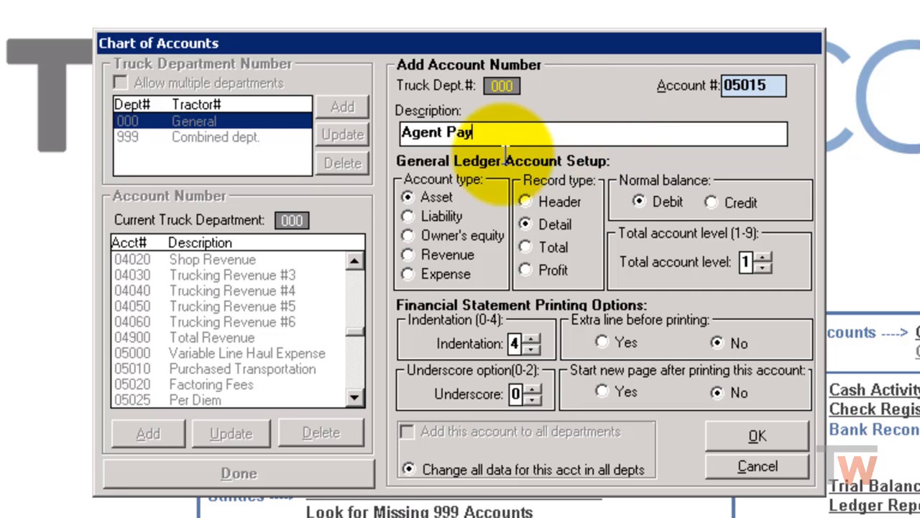
pyautogui.click(409, 276)
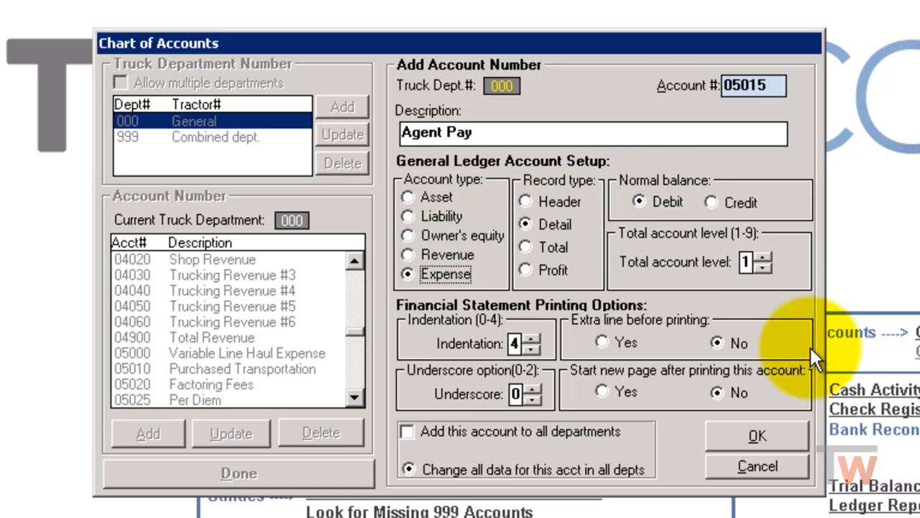
pyautogui.click(758, 435)
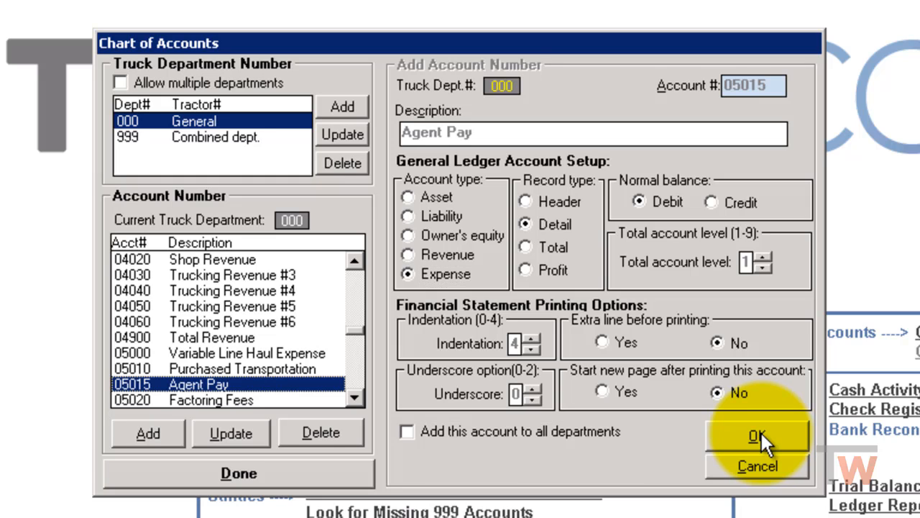
# - Finish the chart of accounts, leave General Ledger and open the Vendor List in Accounts Payable
pyautogui.click(286, 470)
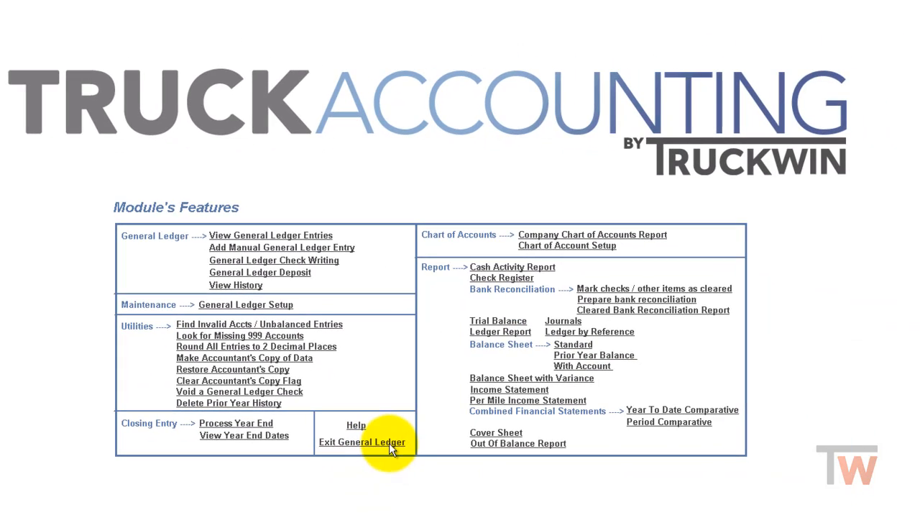
pyautogui.click(389, 436)
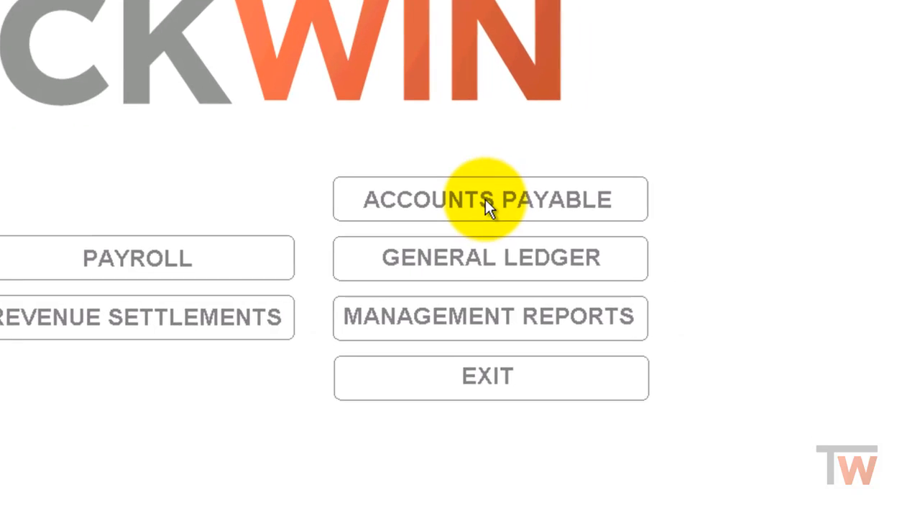
pyautogui.click(486, 199)
pyautogui.click(531, 279)
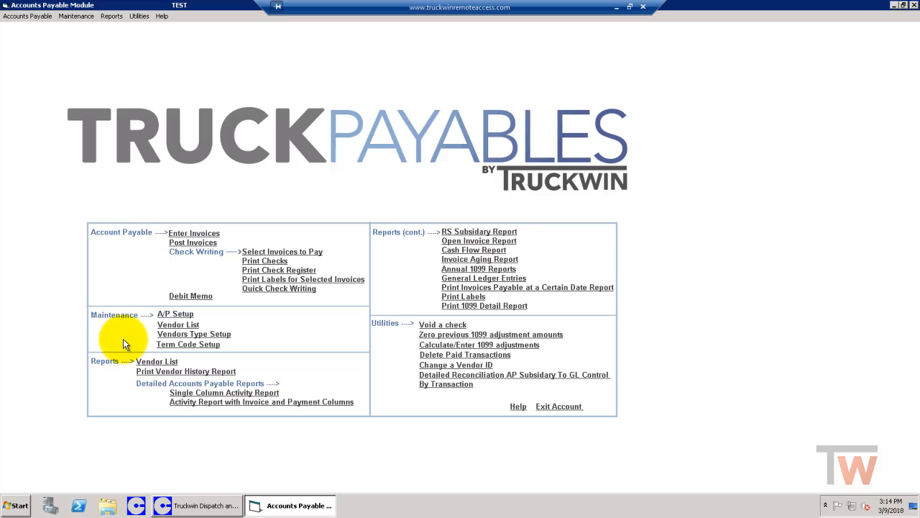
pyautogui.click(183, 329)
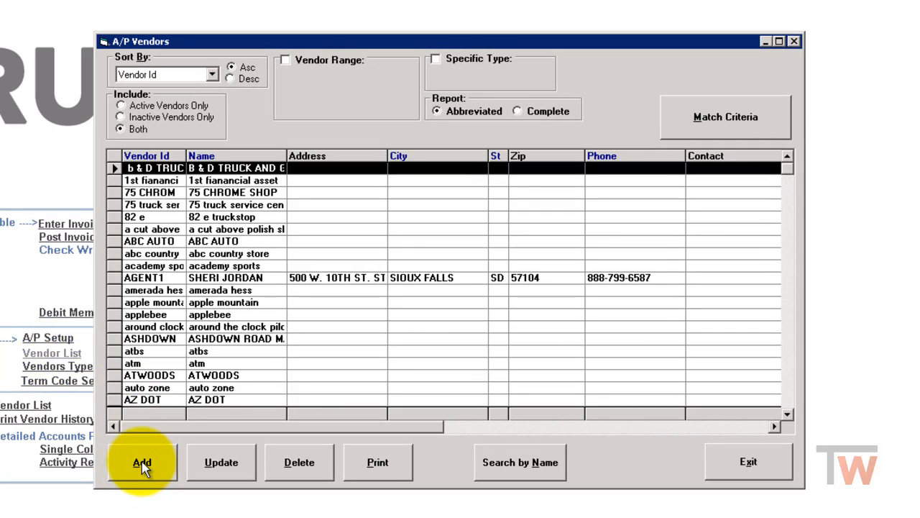
# - Start a new A/P vendor with the vendor ID RL and the vendor type AGENT
pyautogui.click(142, 464)
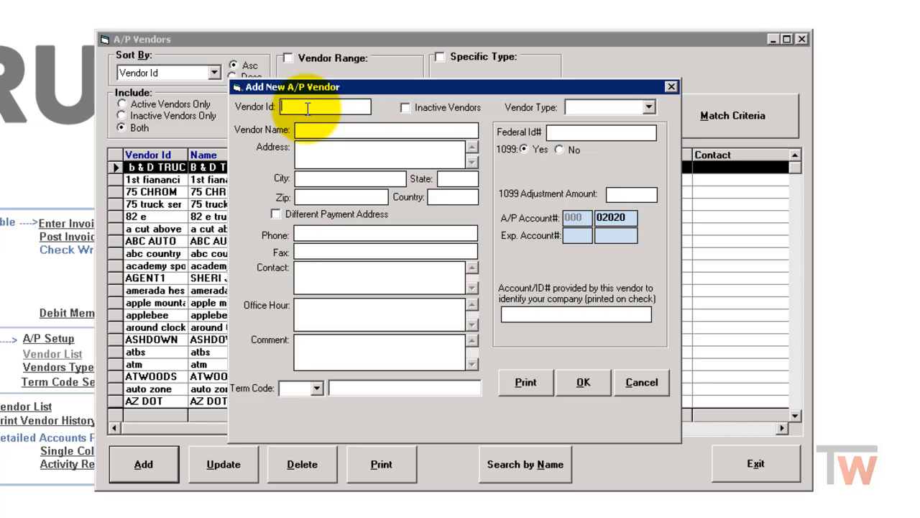
pyautogui.write('RL')
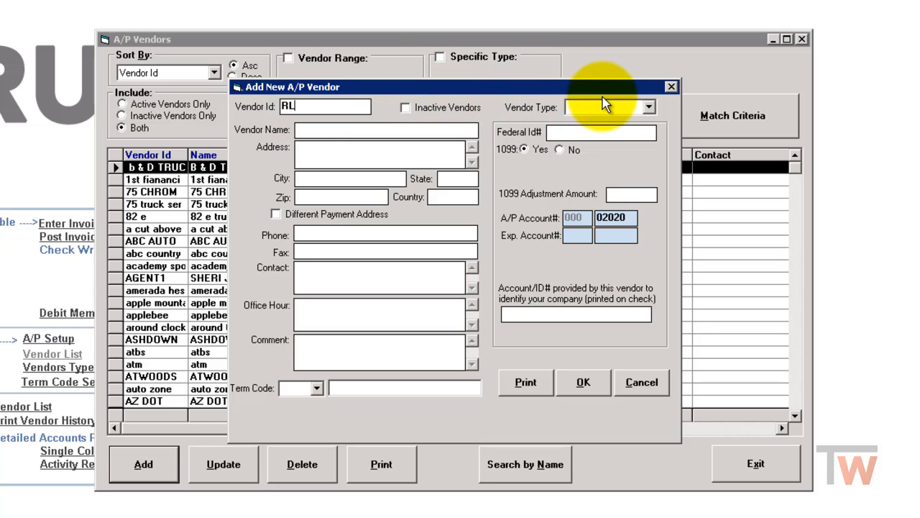
pyautogui.click(649, 108)
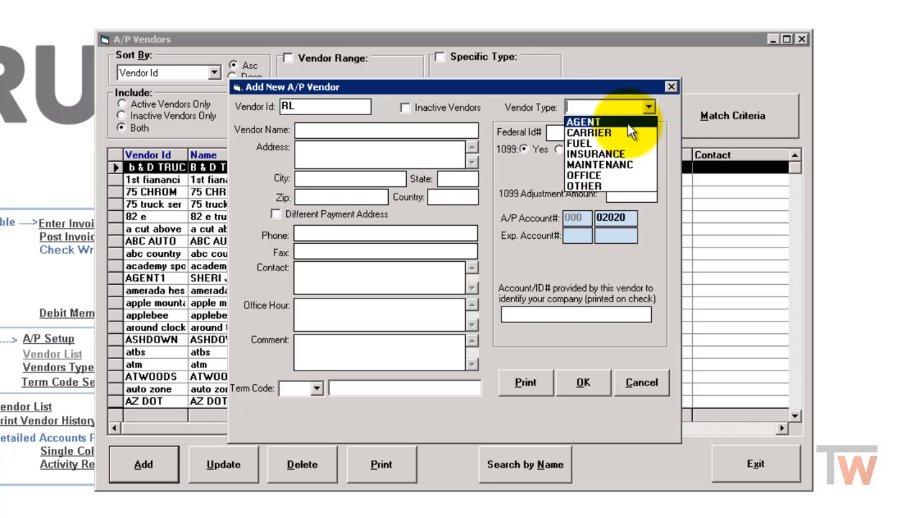
pyautogui.click(628, 123)
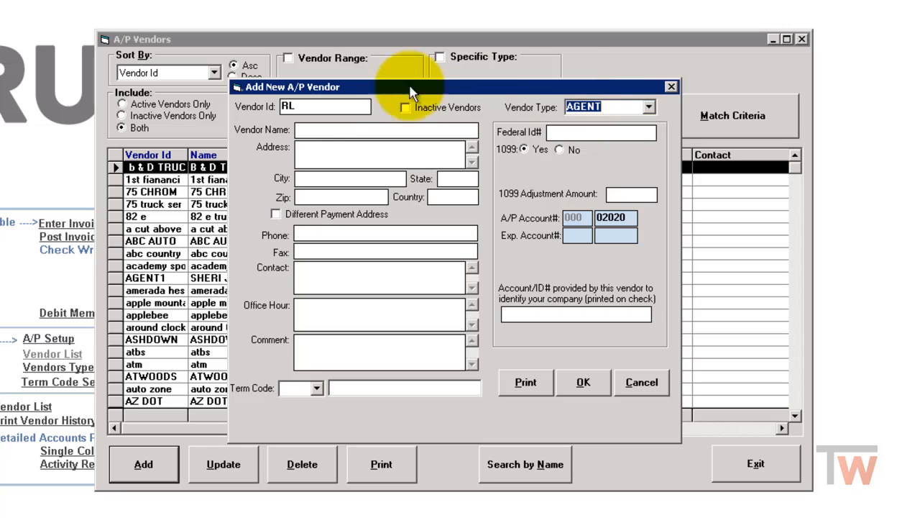
# - Fill in the new vendor's full name and mailing address, including city and state
pyautogui.click(311, 129)
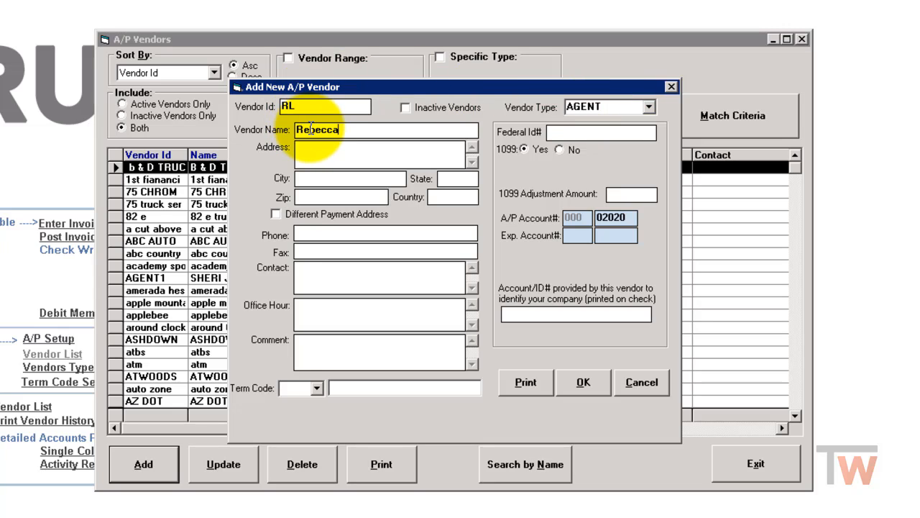
pyautogui.press('Tab')
pyautogui.press('Tab')
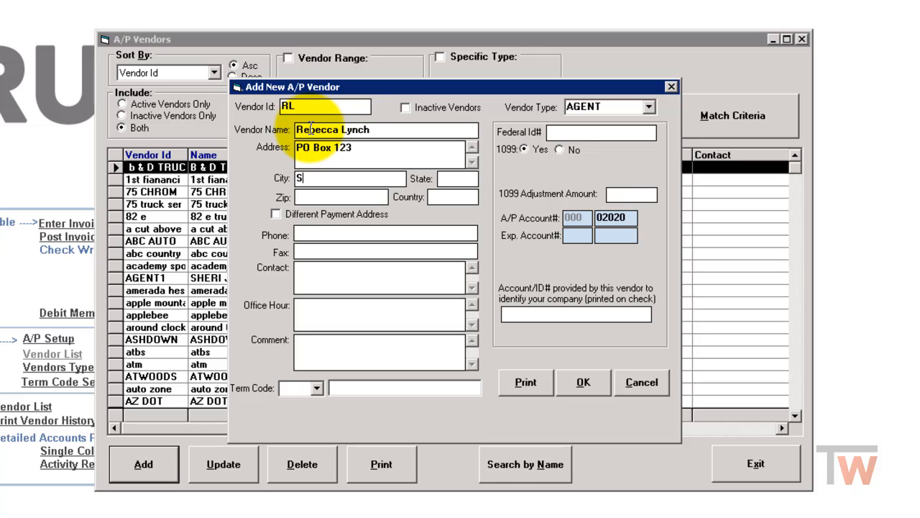
pyautogui.press('Tab')
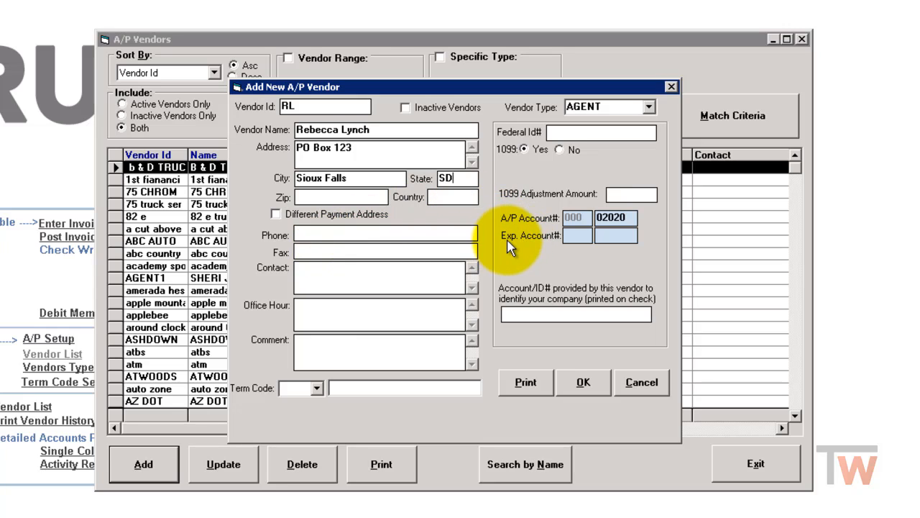
# - Set the vendor's expense account to department 000, account 05015 Agent Pay, chosen from the account number list
pyautogui.click(573, 236)
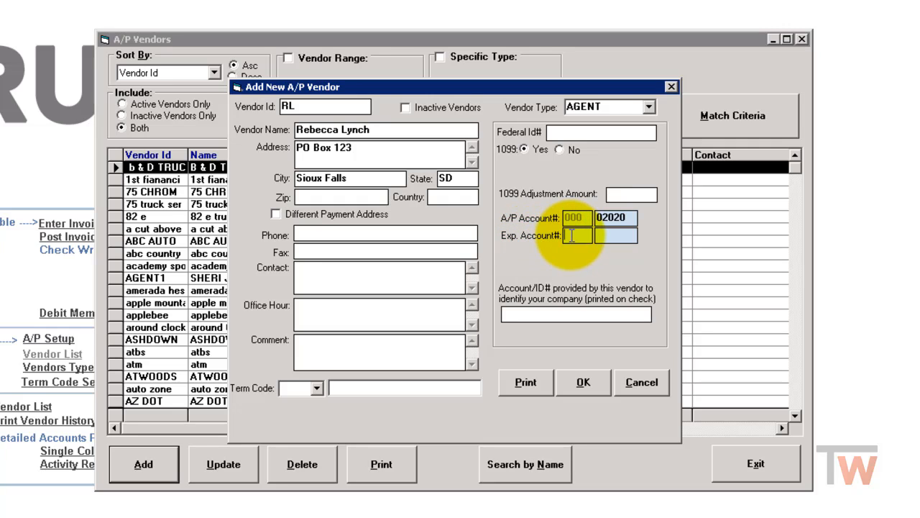
pyautogui.write('000')
pyautogui.click(611, 237)
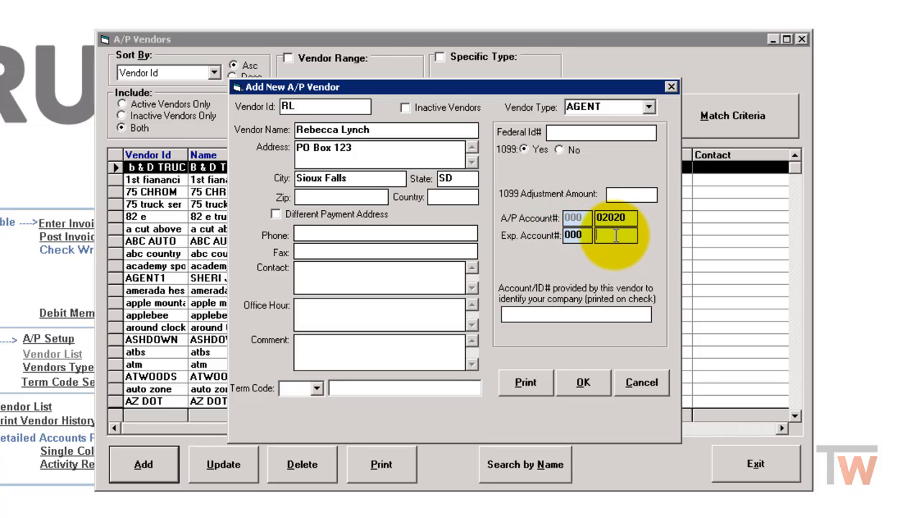
pyautogui.doubleClick(614, 236)
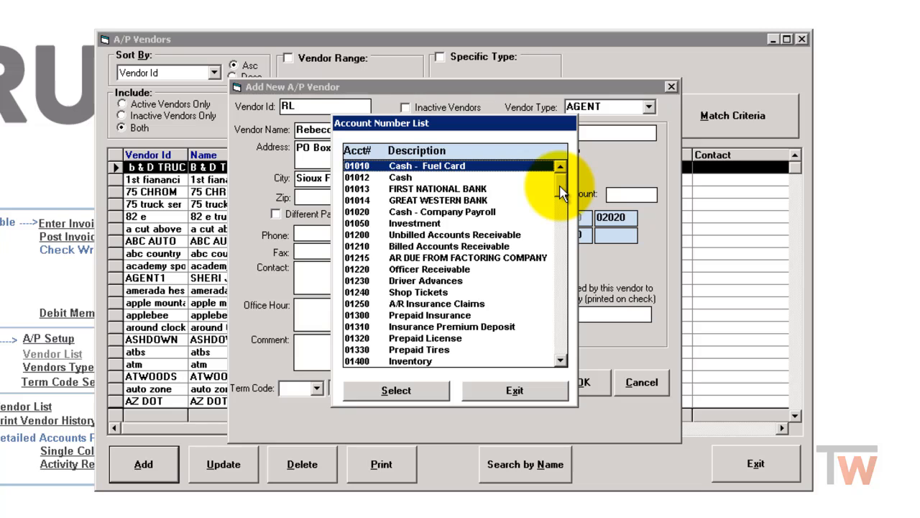
pyautogui.moveTo(560, 192); pyautogui.dragTo(562, 269)
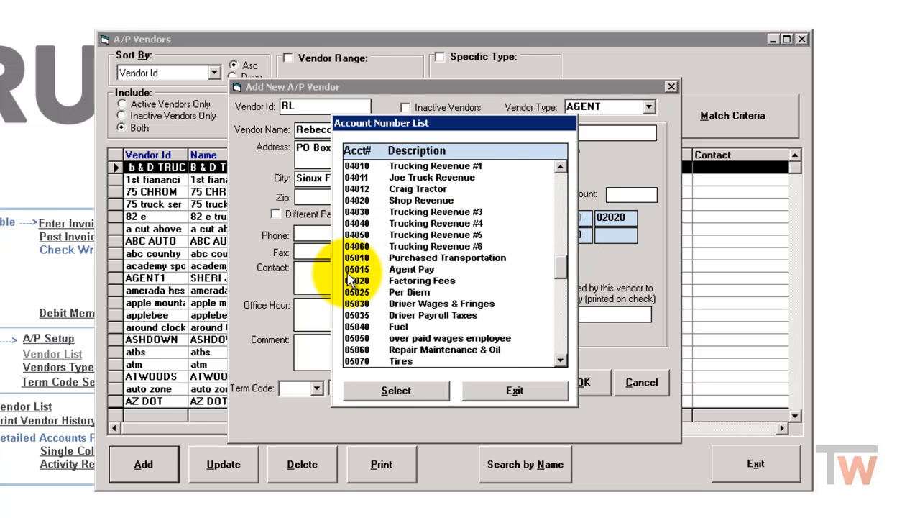
pyautogui.click(413, 272)
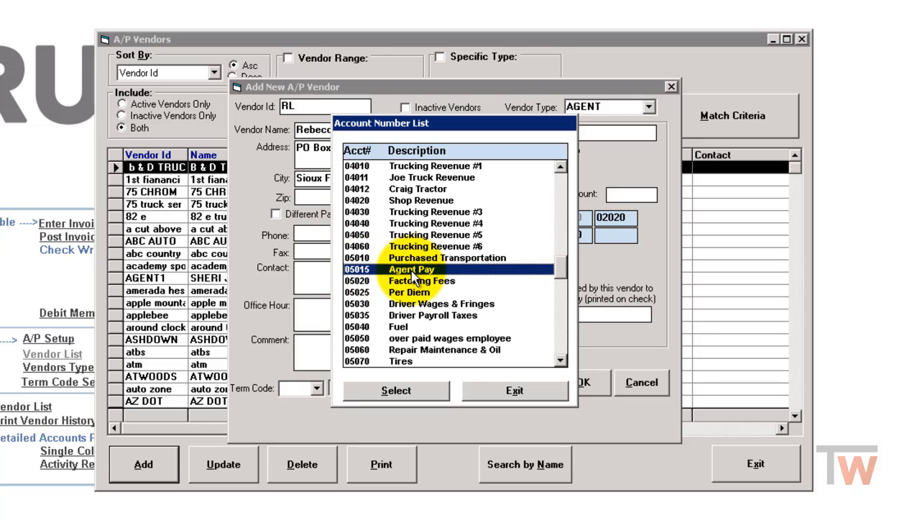
pyautogui.click(422, 391)
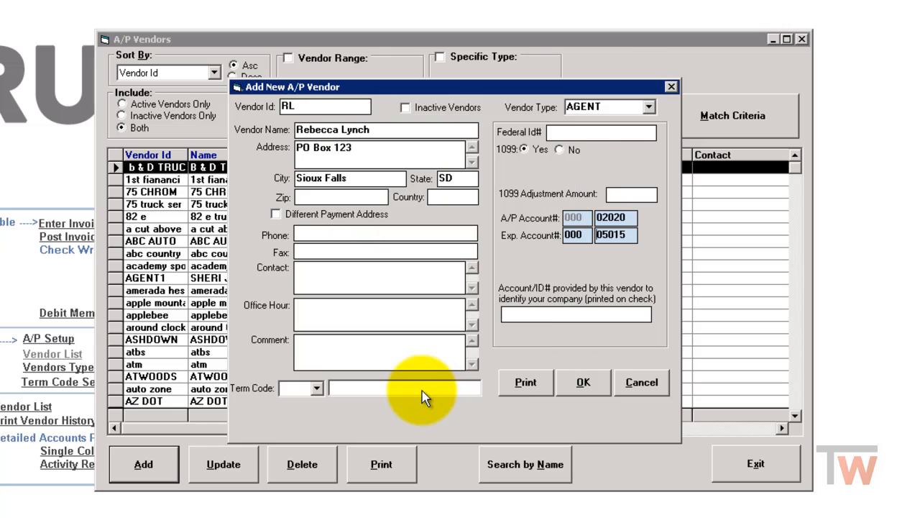
# - Save the new vendor, close the vendor list and exit the Accounts Payable module
pyautogui.click(584, 383)
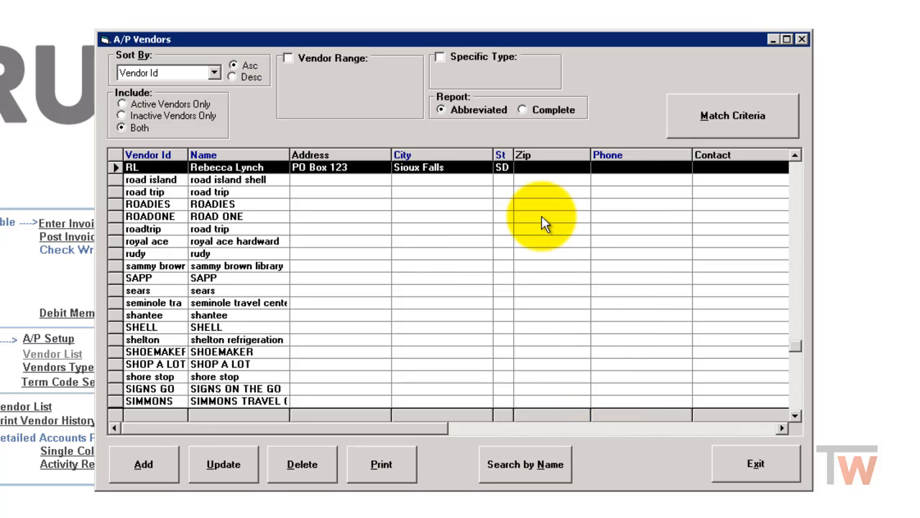
pyautogui.click(752, 466)
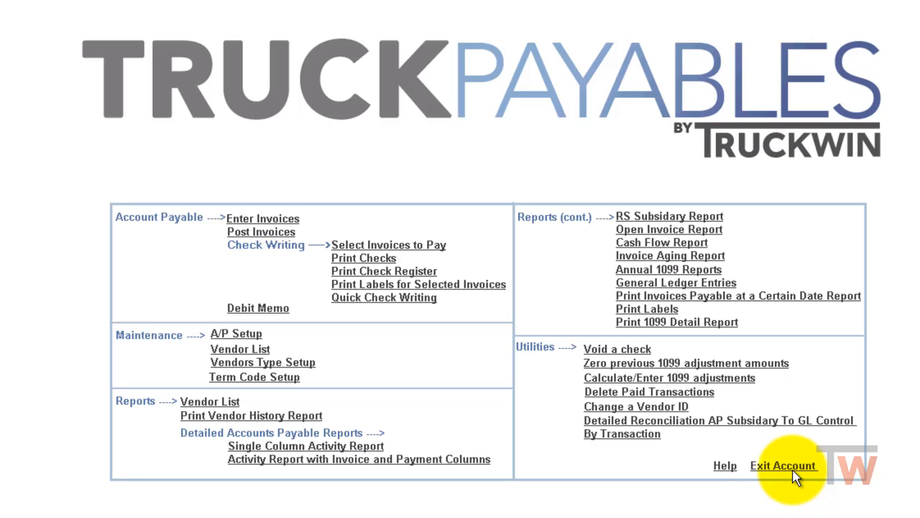
pyautogui.click(791, 468)
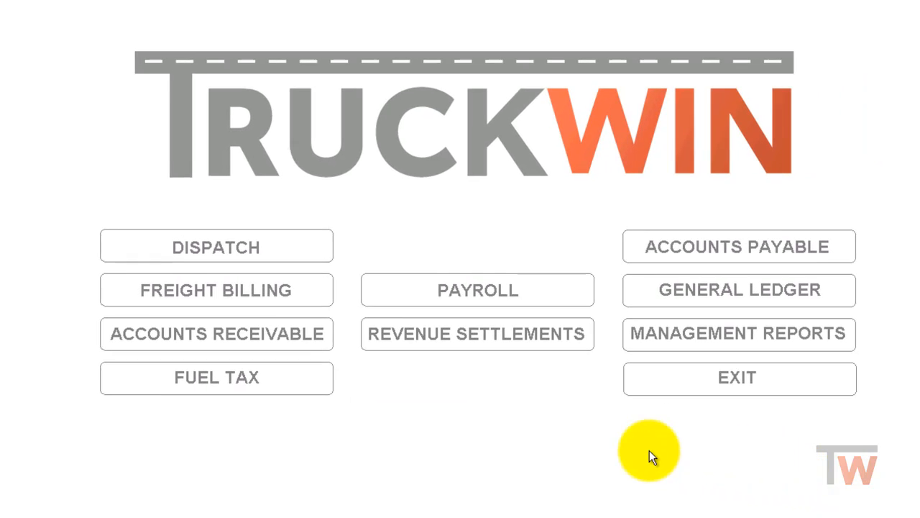